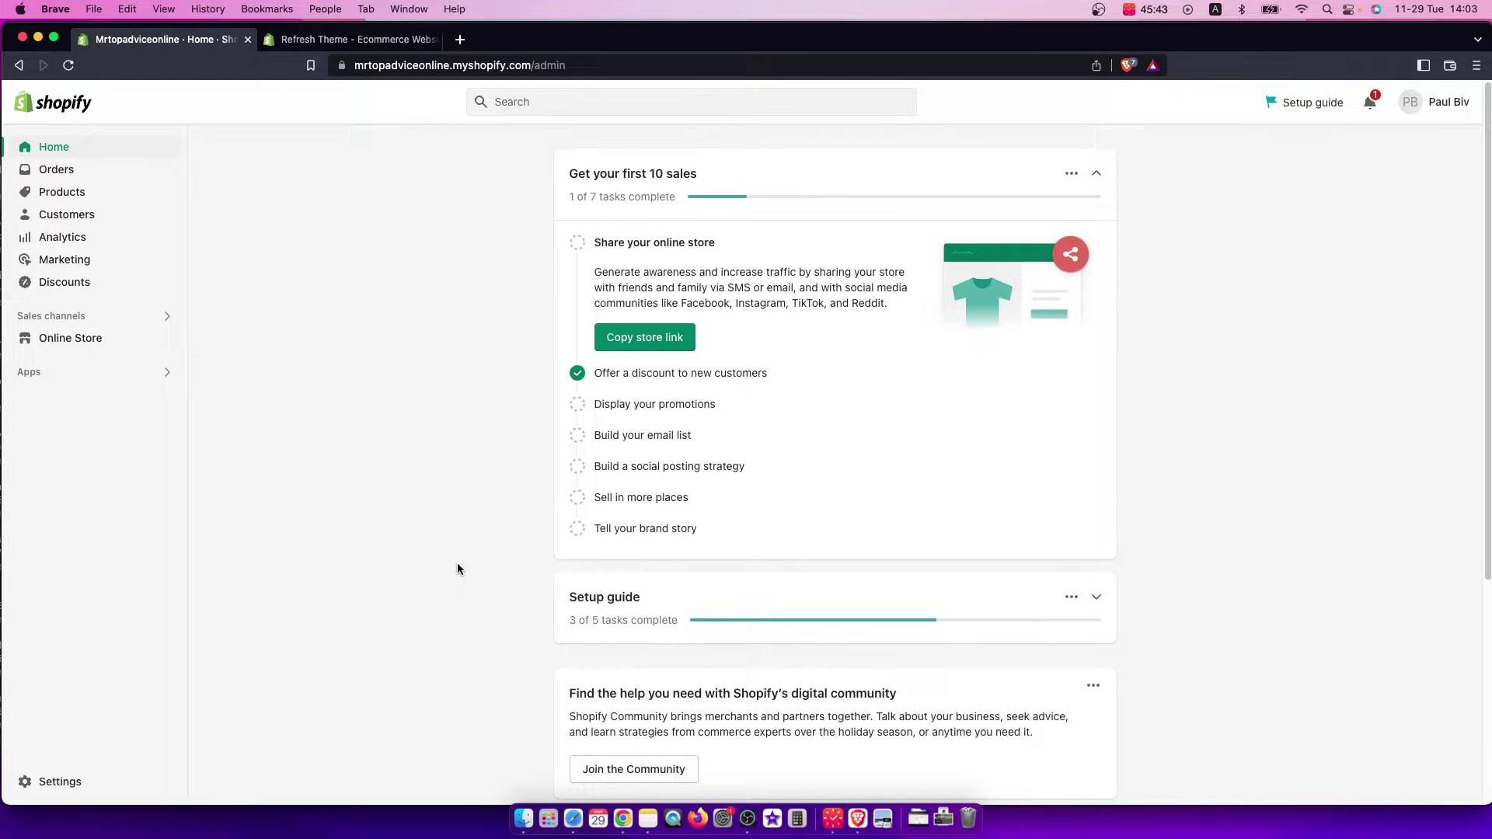
Set gift cards to never expire in the store's Gift cards settings, save, and return to admin home
click(53, 781)
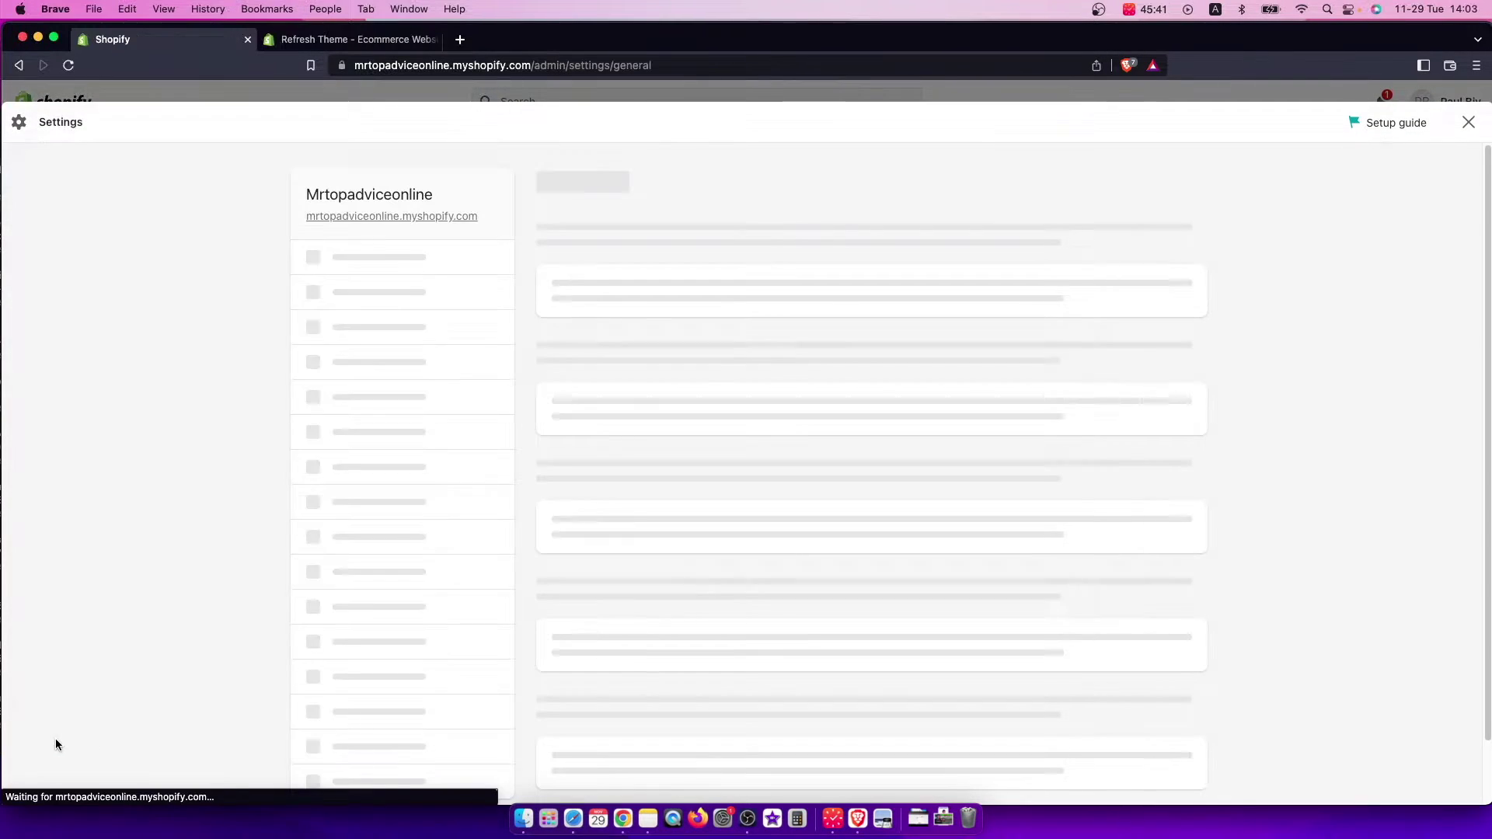
click(347, 571)
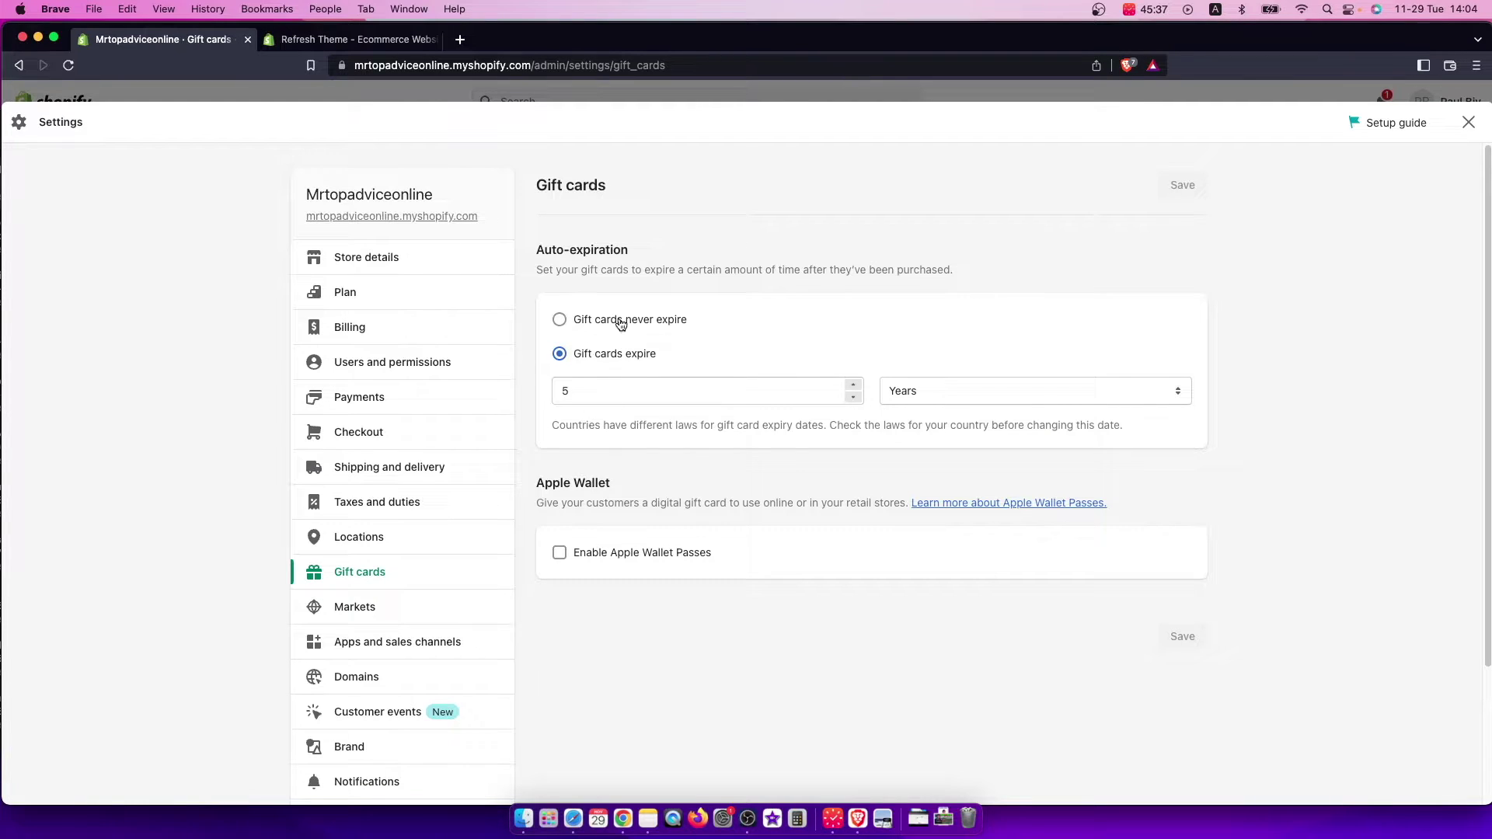
scroll(800, 339, down, 1)
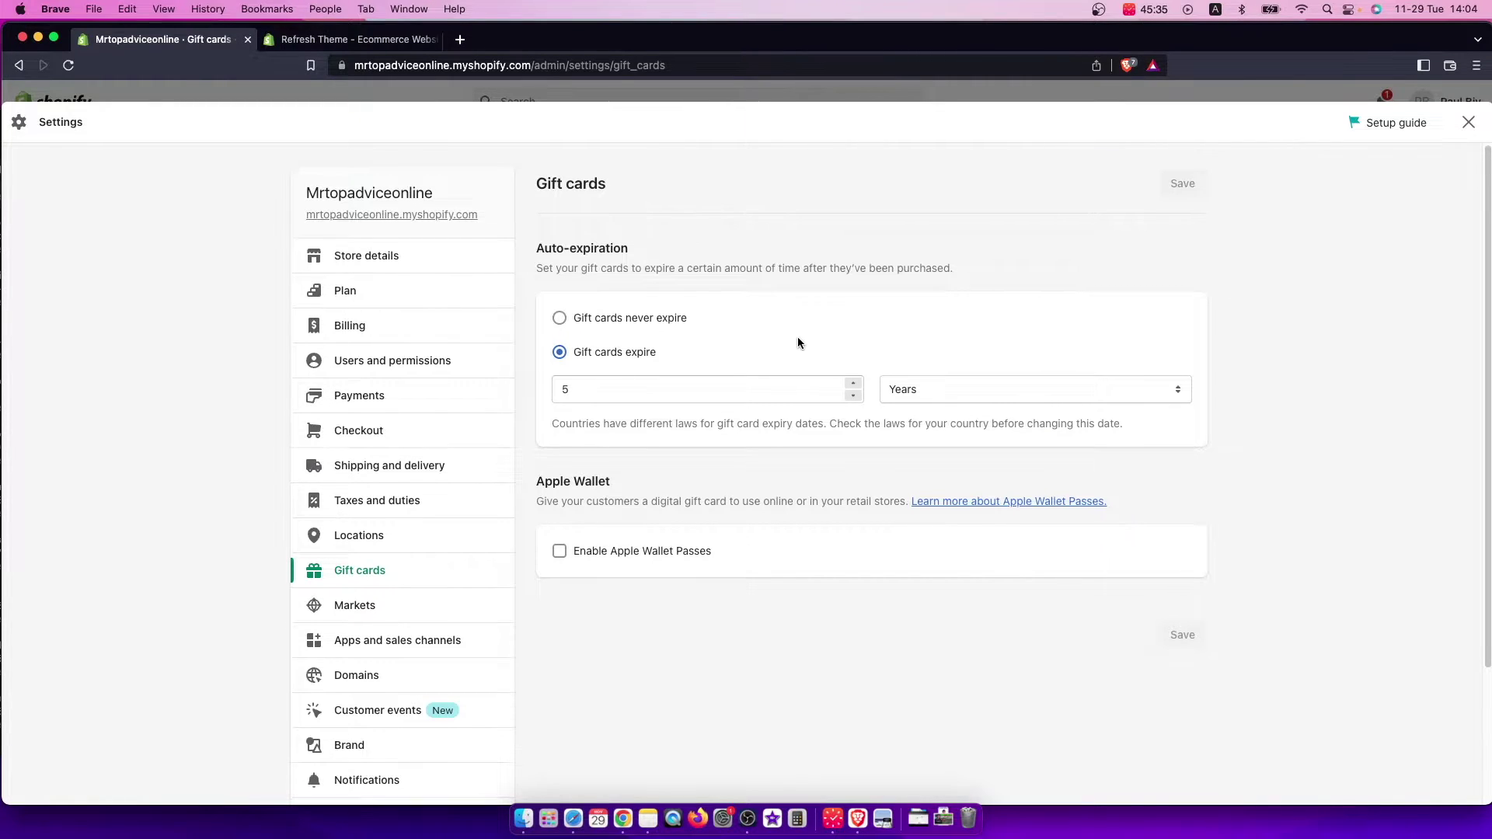
click(596, 329)
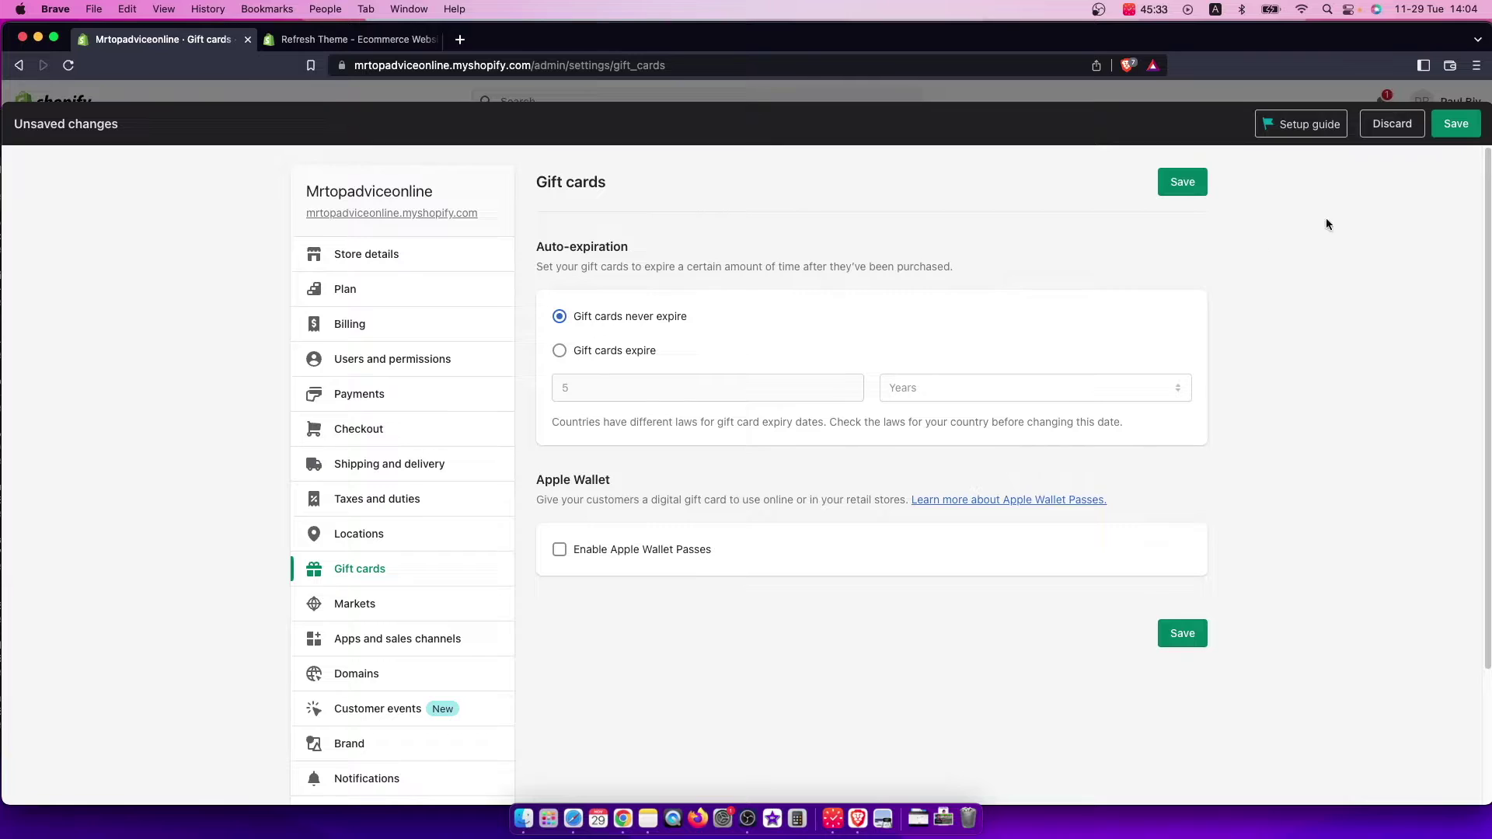
click(1197, 193)
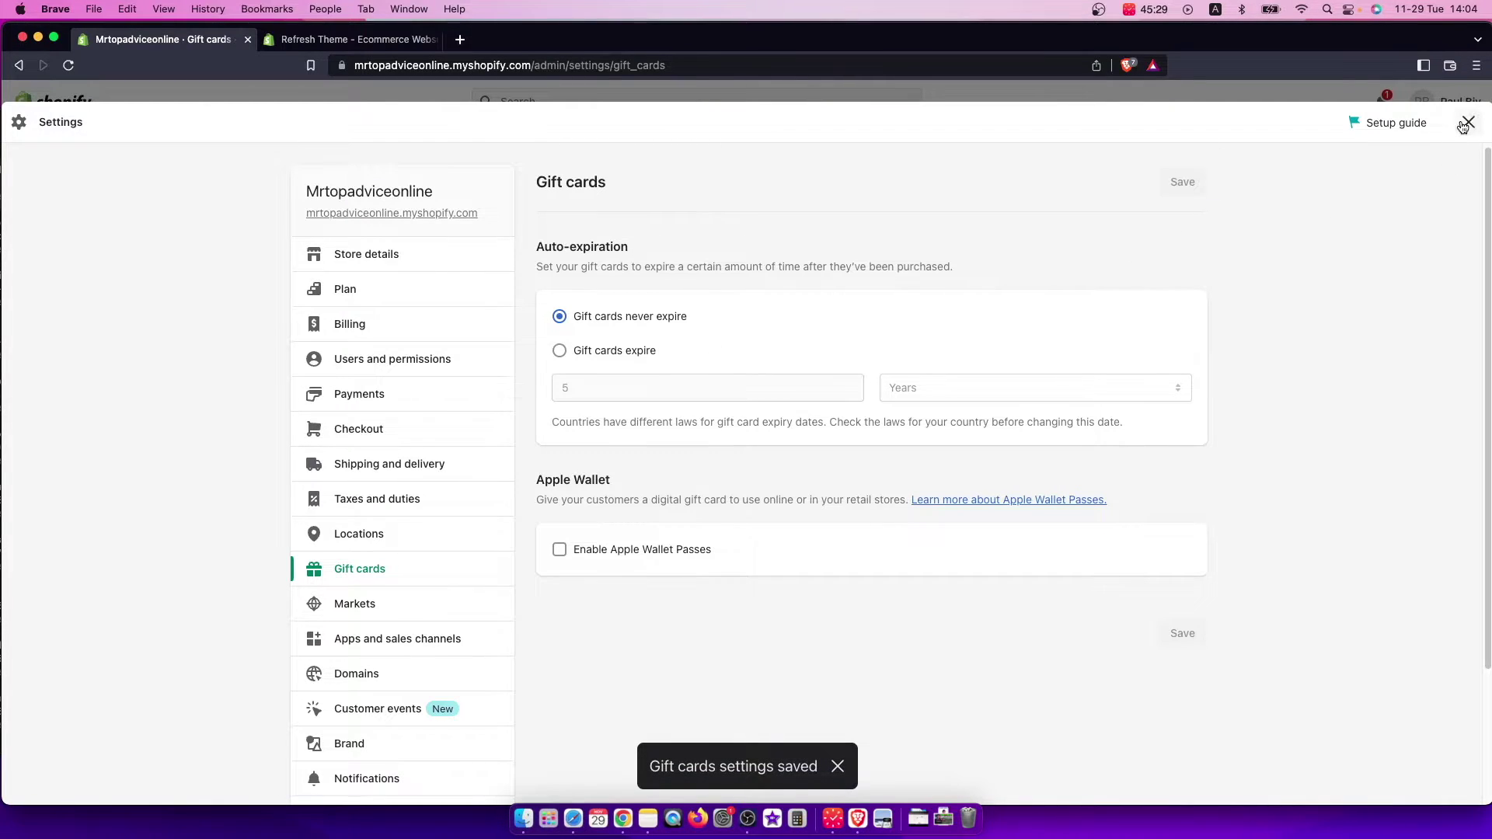
click(1467, 123)
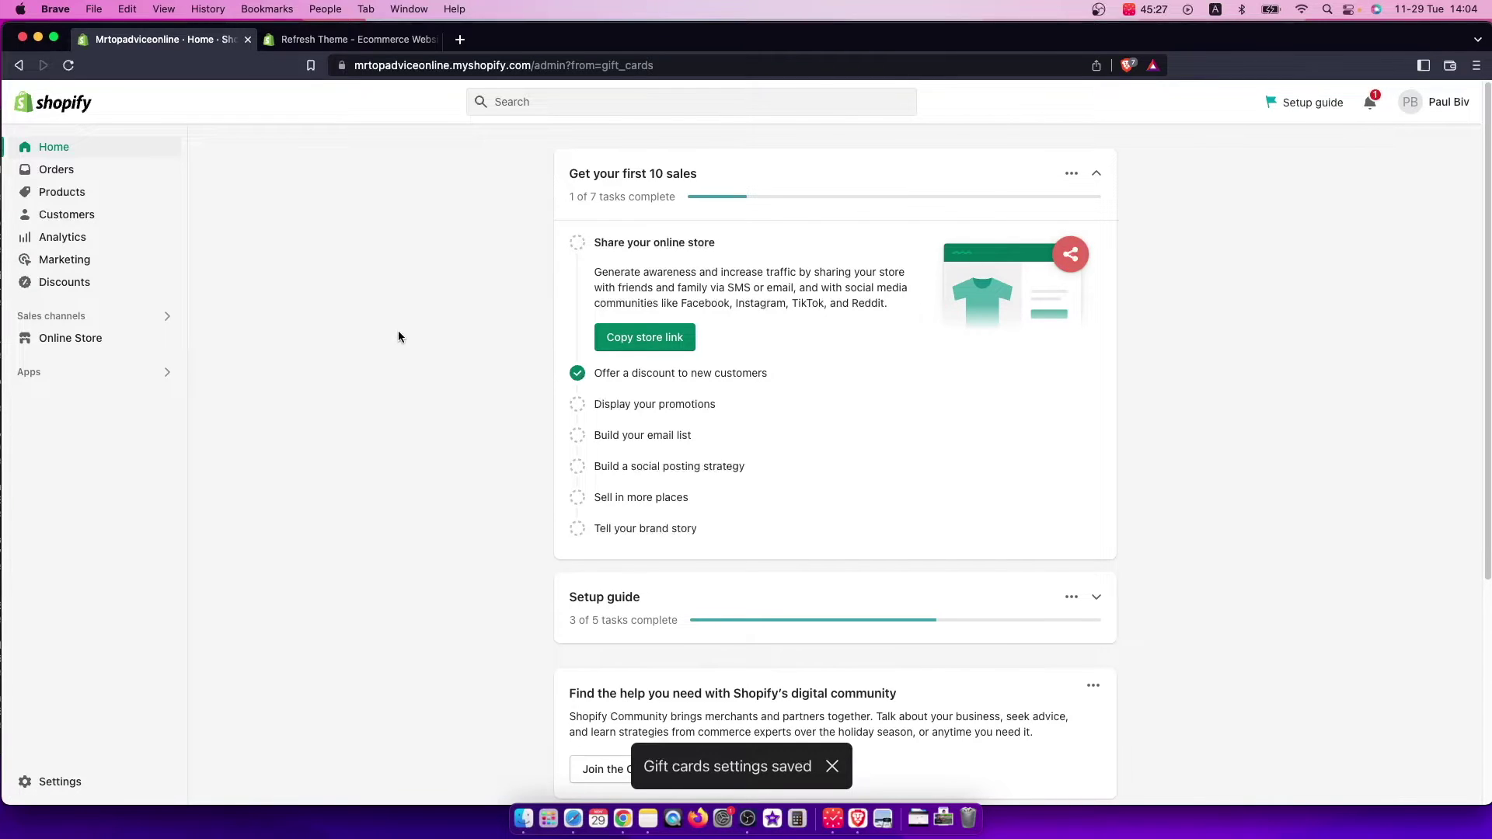
Start a new gift card product from the Products > Gift cards overview
click(83, 192)
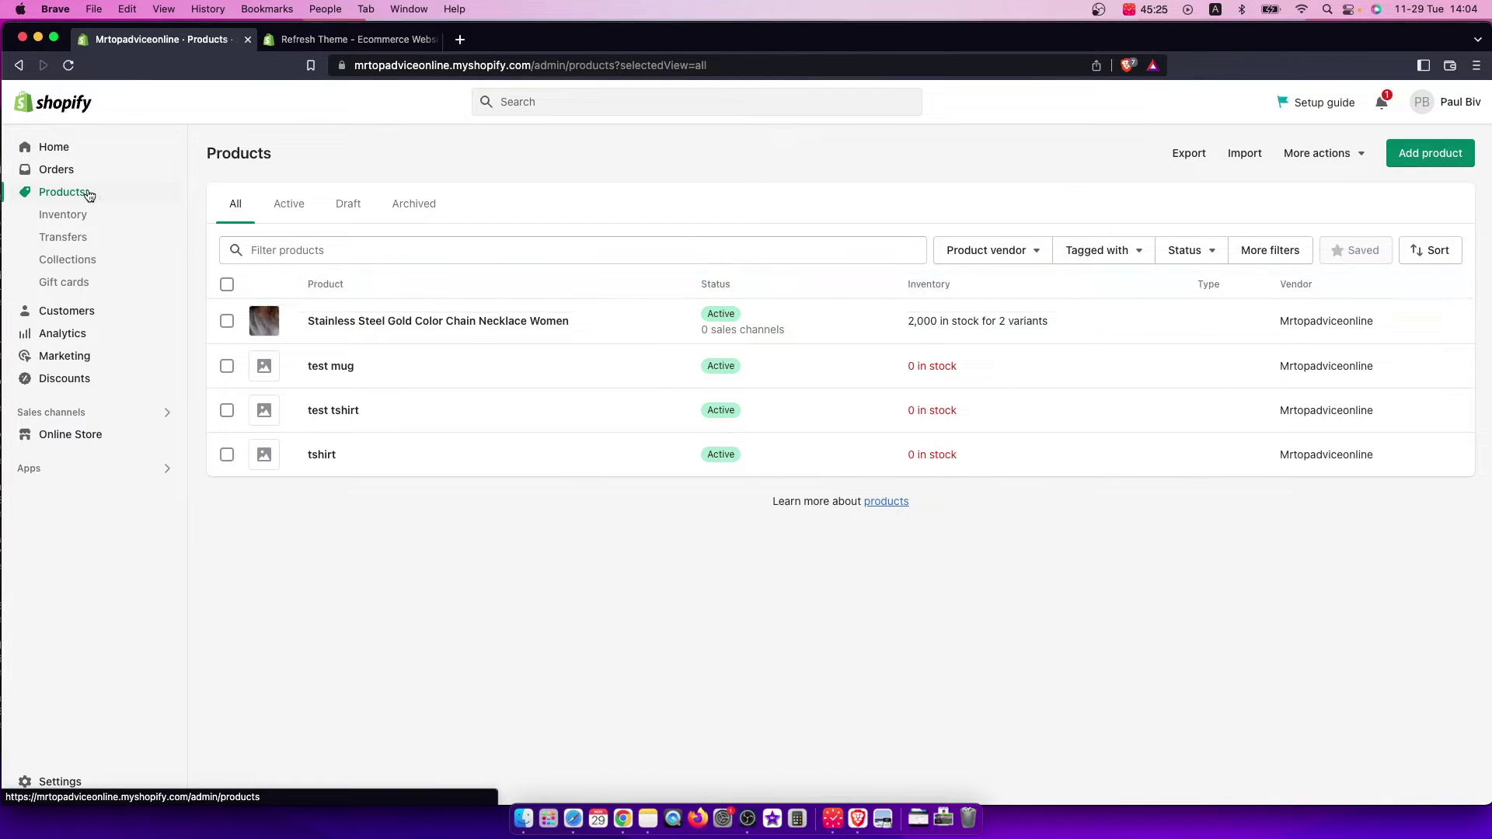
click(59, 284)
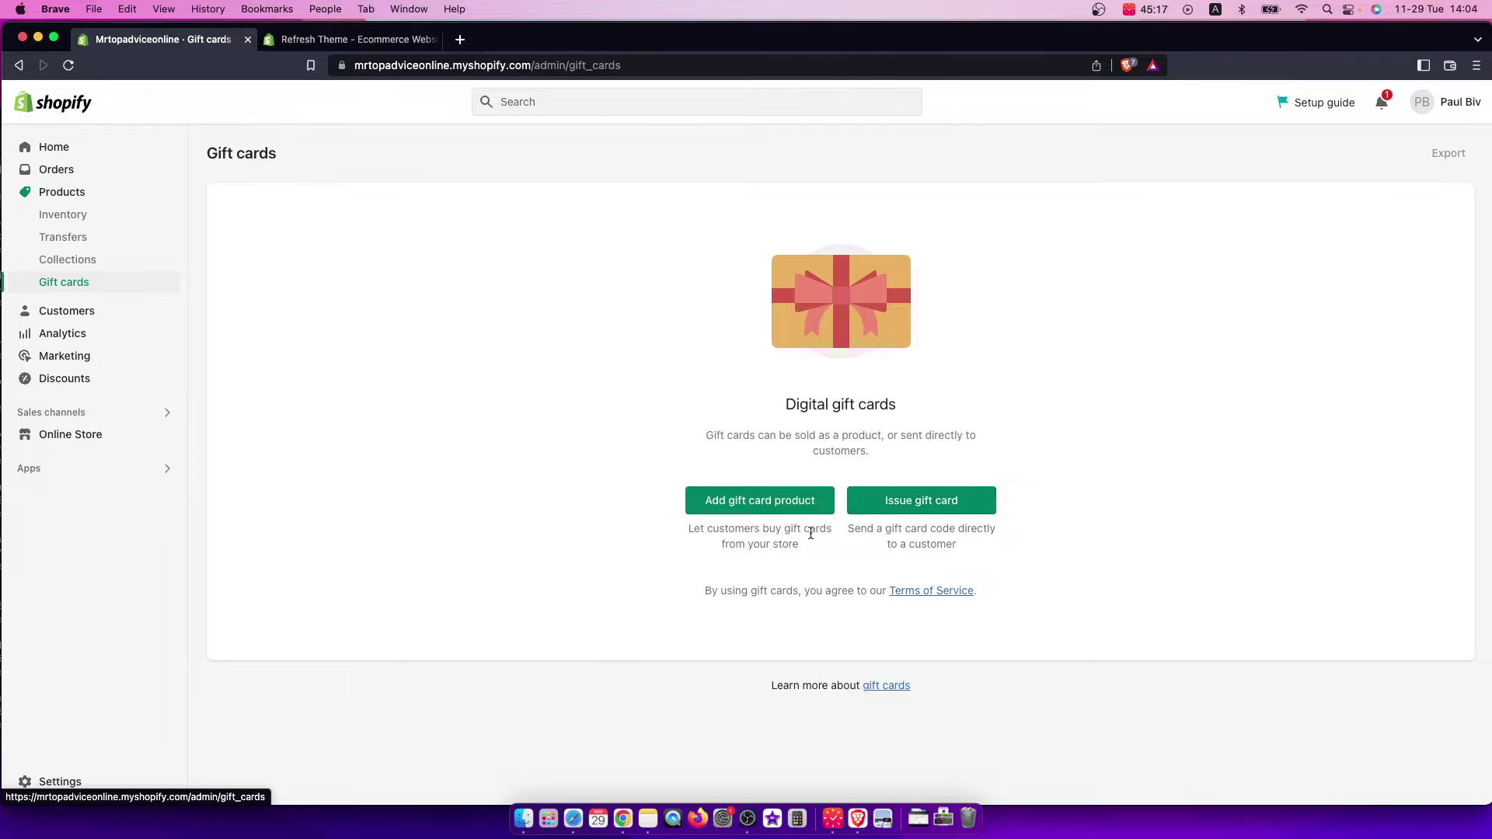
mouse_move(735, 550)
mouse_down()
mouse_move(789, 544)
mouse_move(706, 536)
mouse_up()
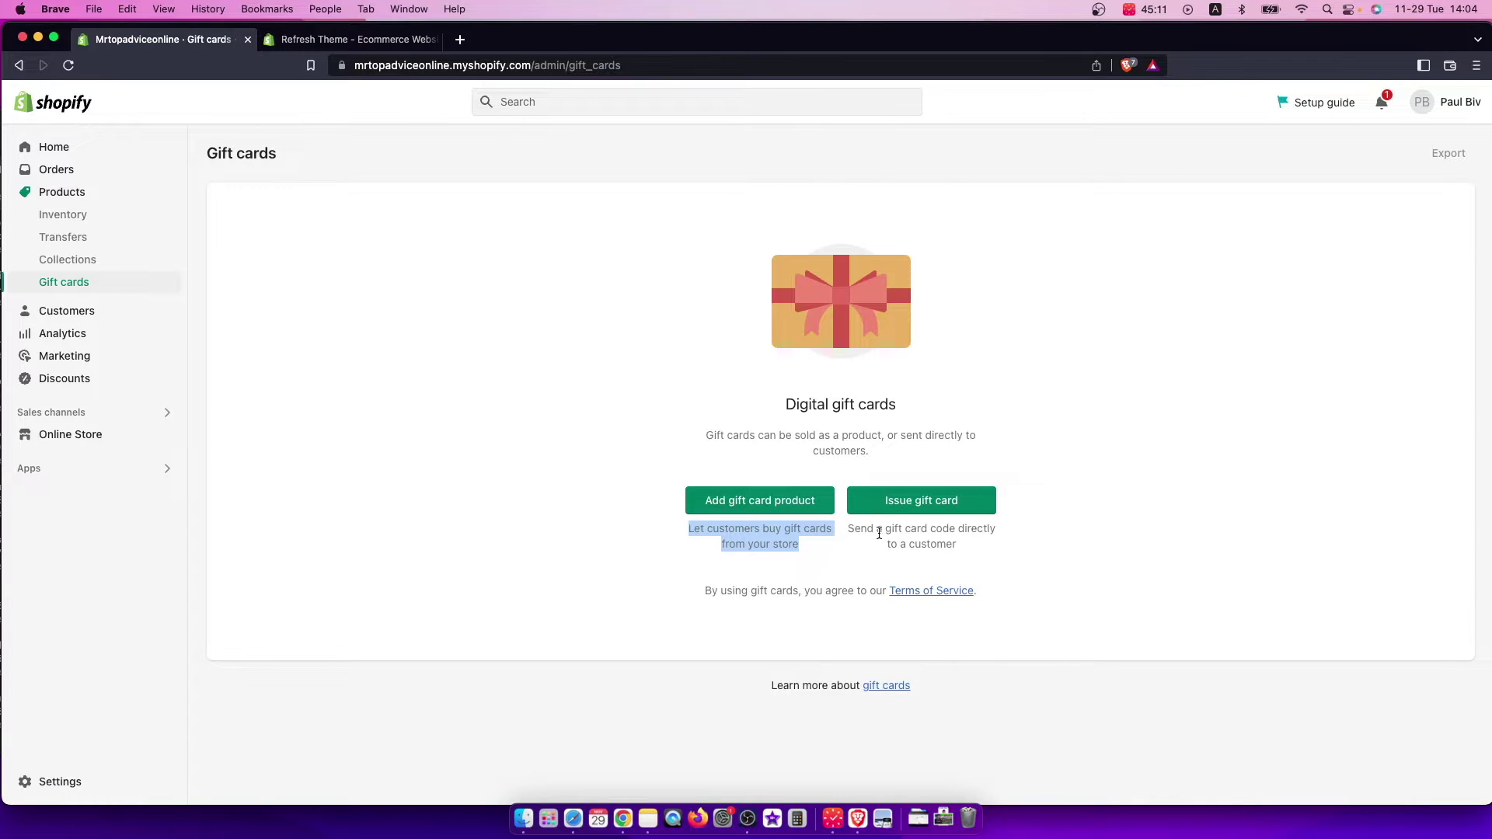
click(898, 543)
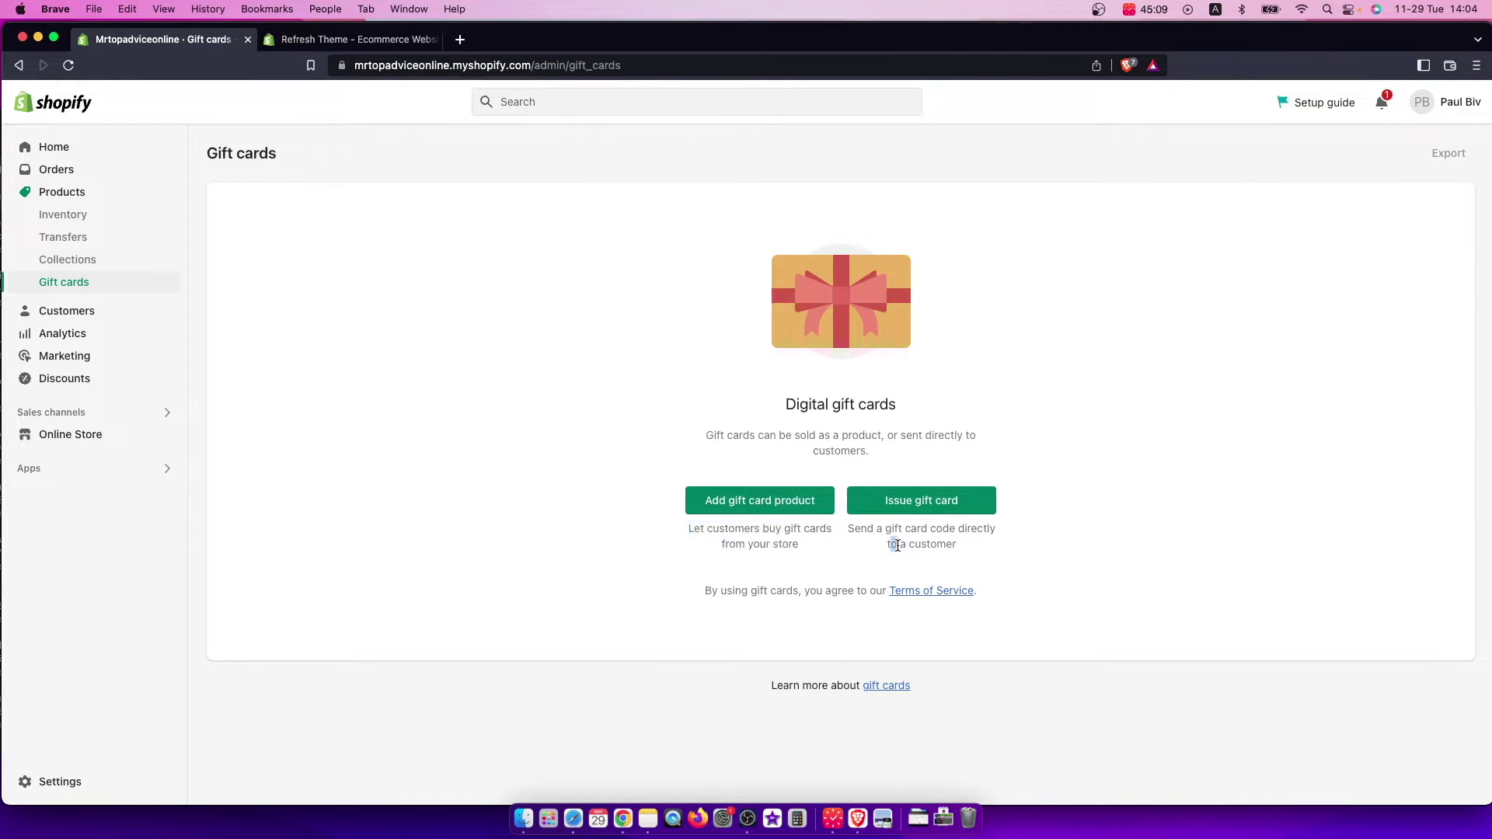
click(778, 510)
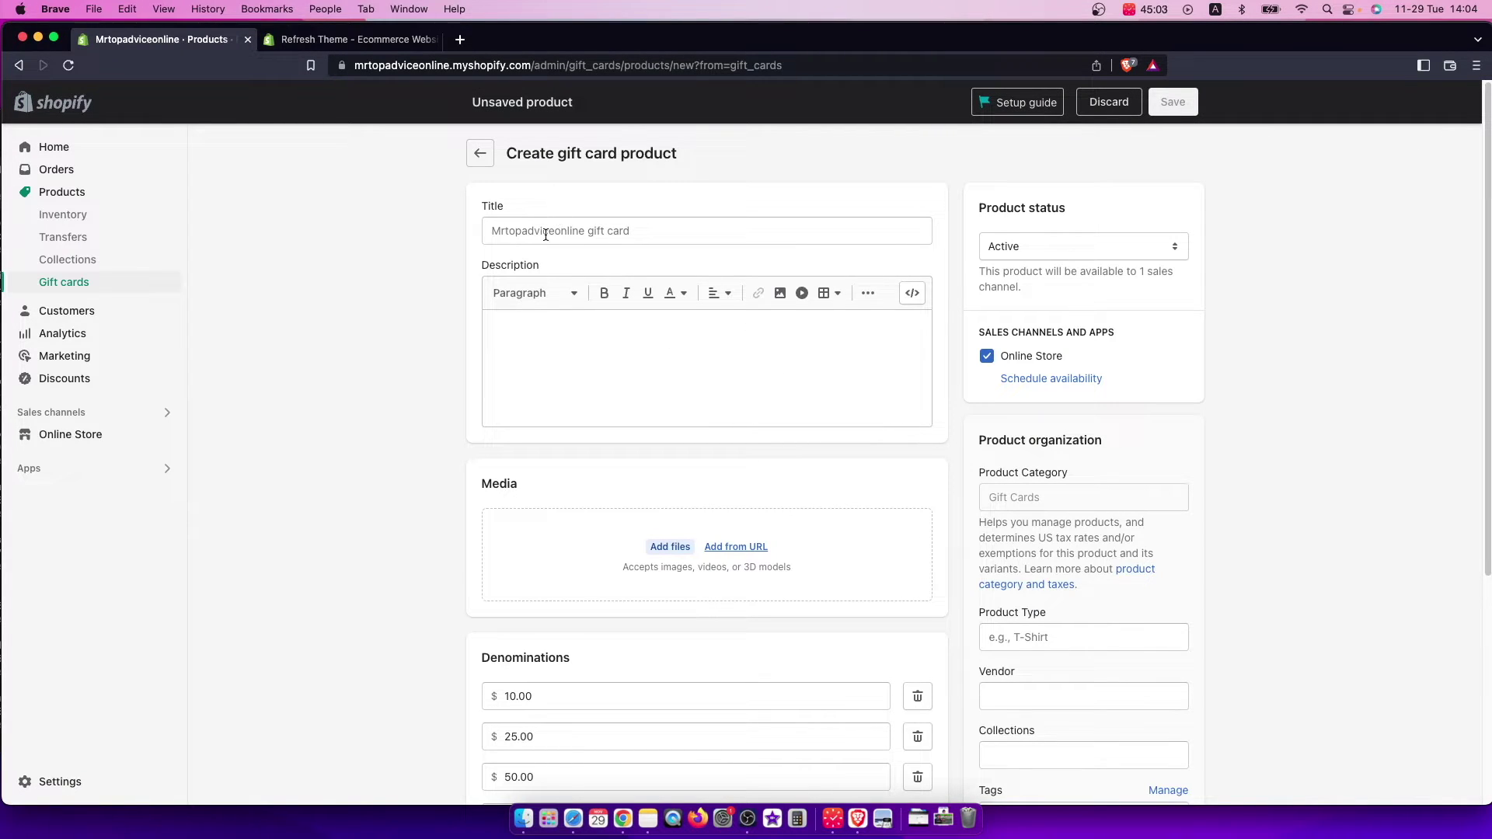
scroll(599, 310, down, 2)
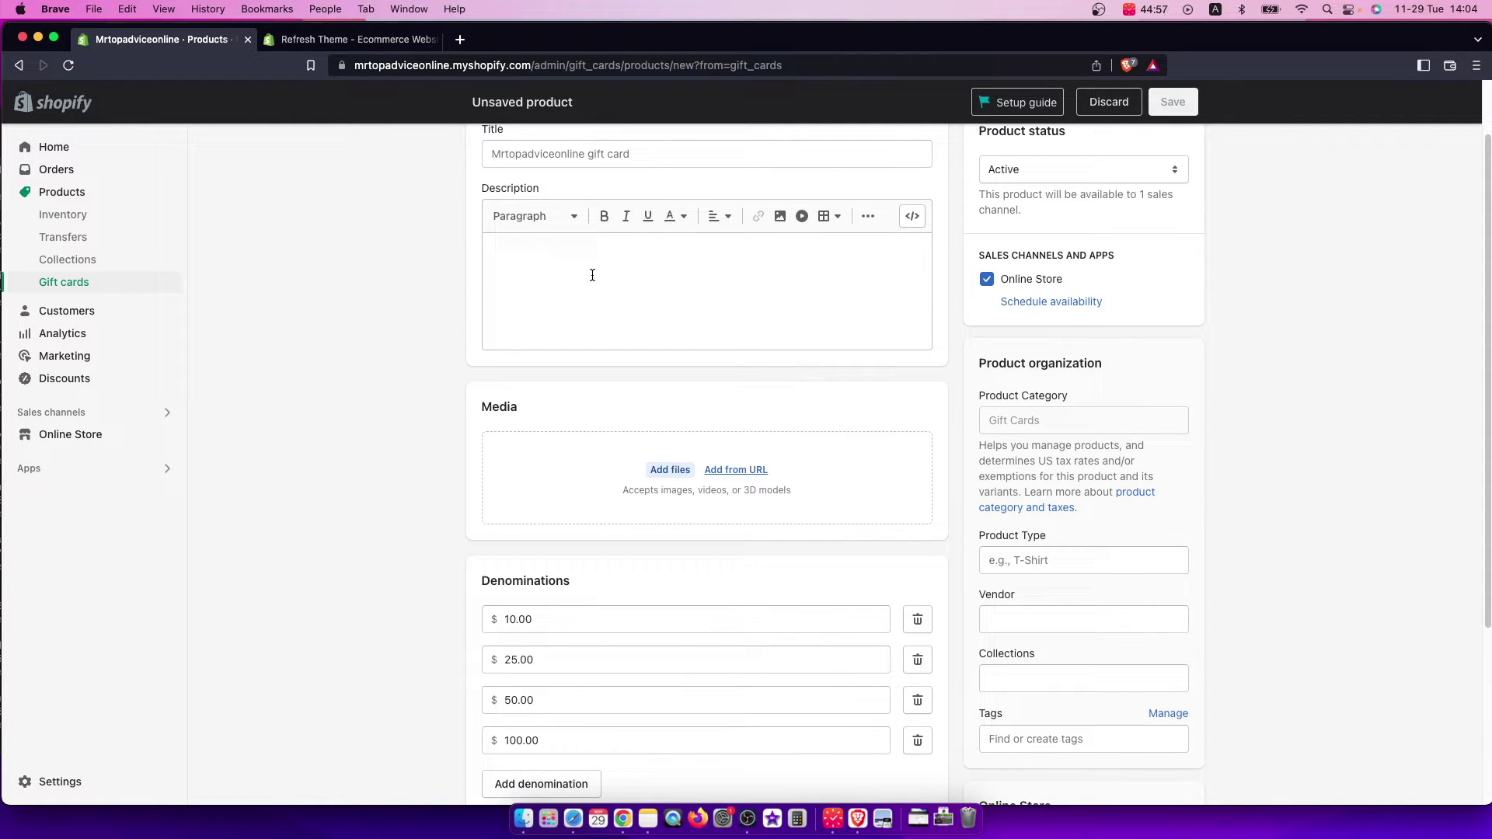
scroll(723, 292, down, 3)
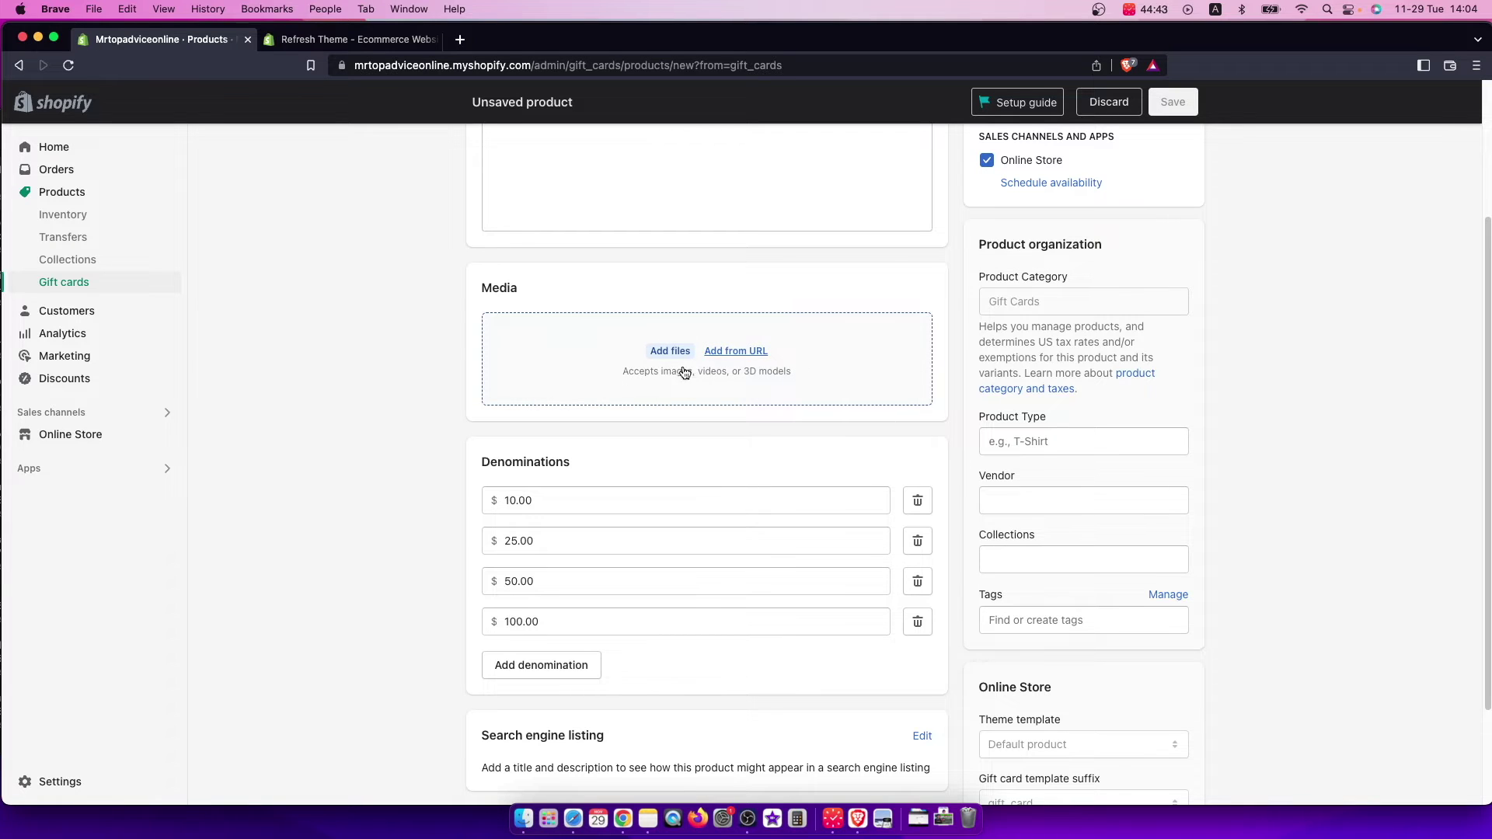
scroll(706, 331, down, 1)
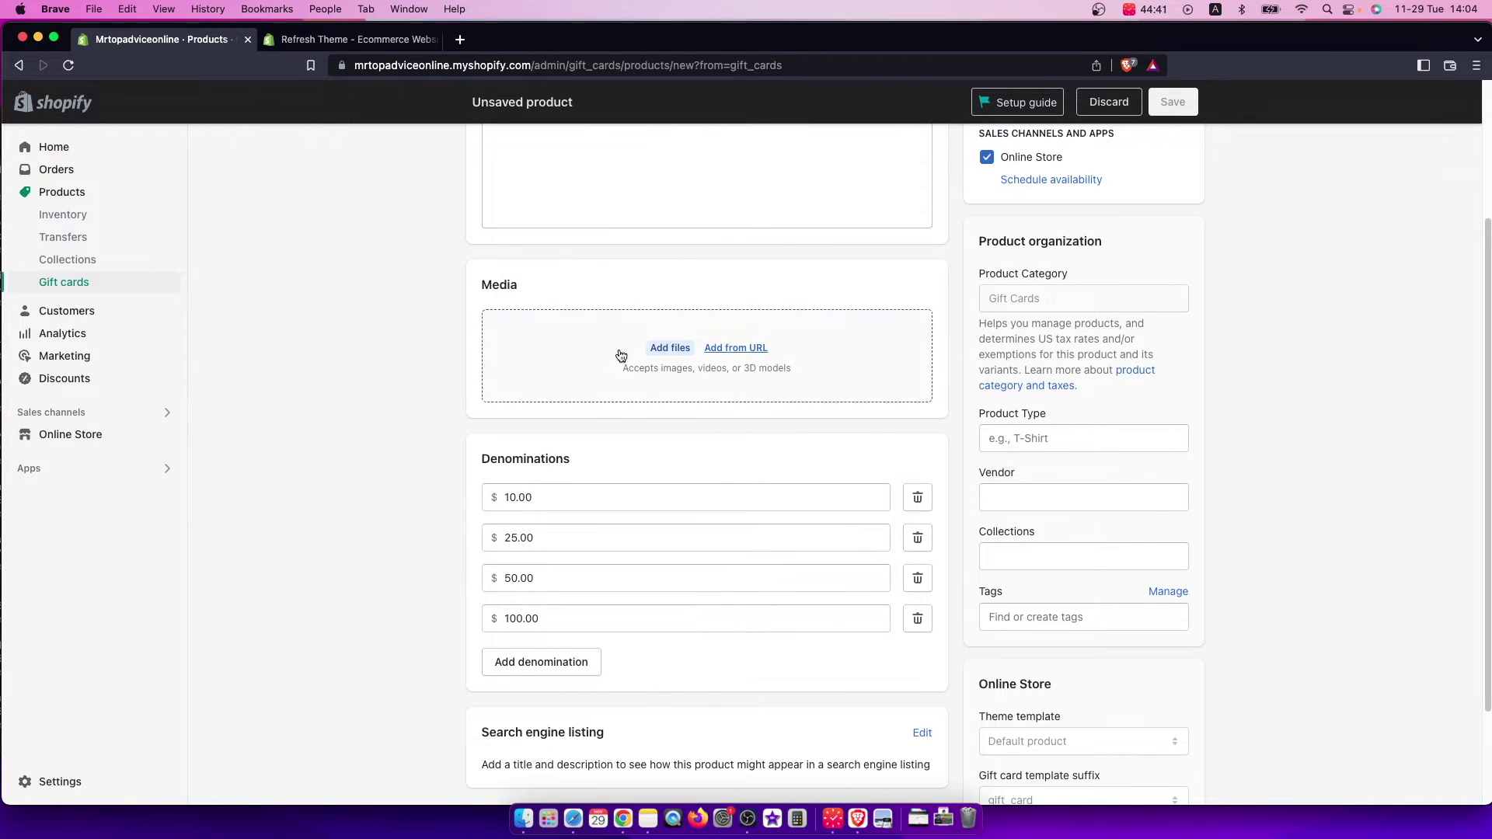
scroll(702, 333, down, 2)
scroll(703, 332, down, 2)
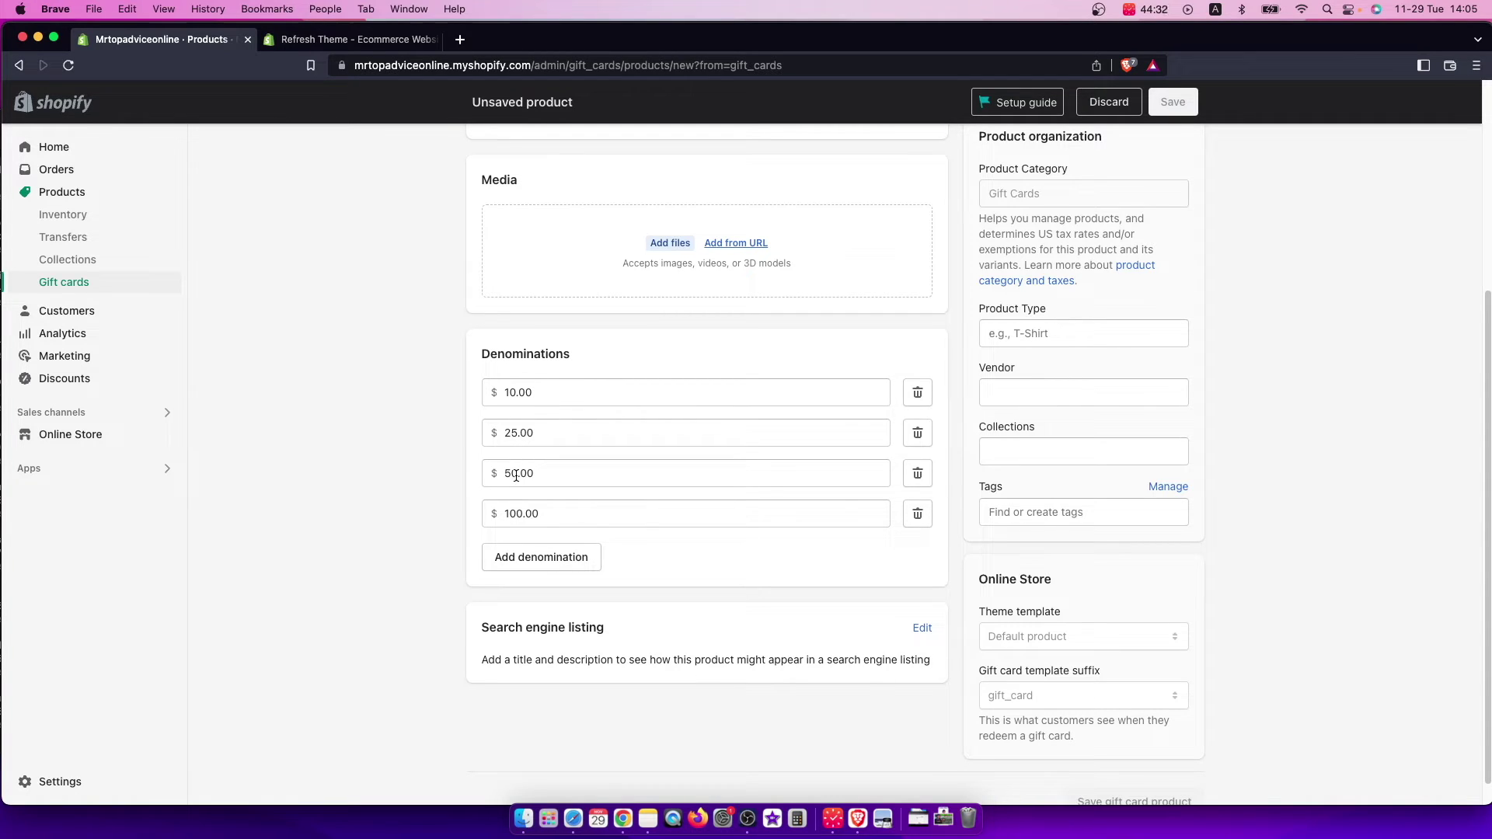
Add a fifth, empty denomination below the default 10, 25, 50 and 100
click(521, 552)
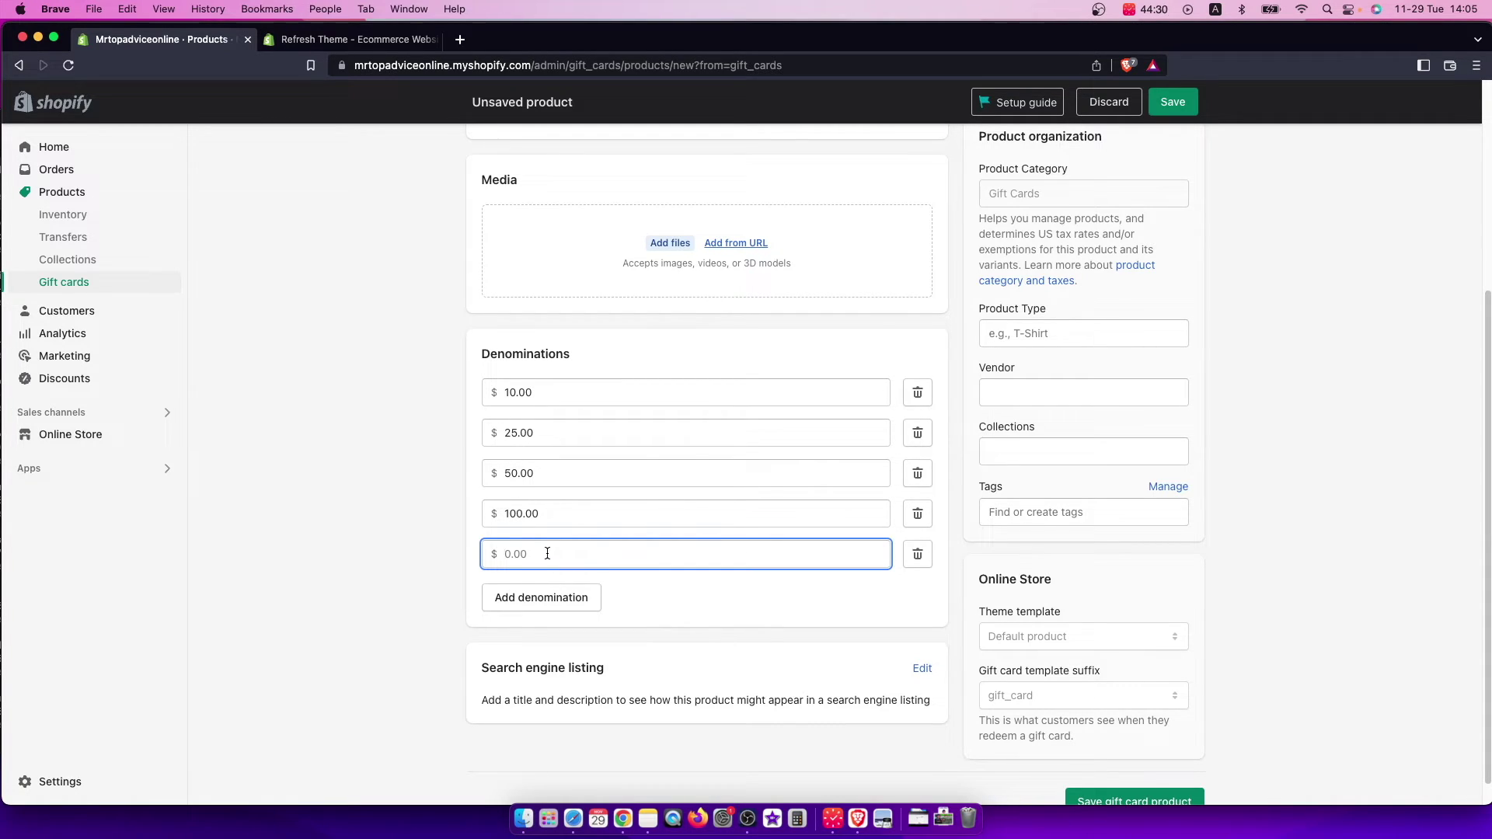
text(67)
Enter 67.00 as the fifth denomination and keep the product status on Active
click(395, 580)
scroll(526, 371, down, 1)
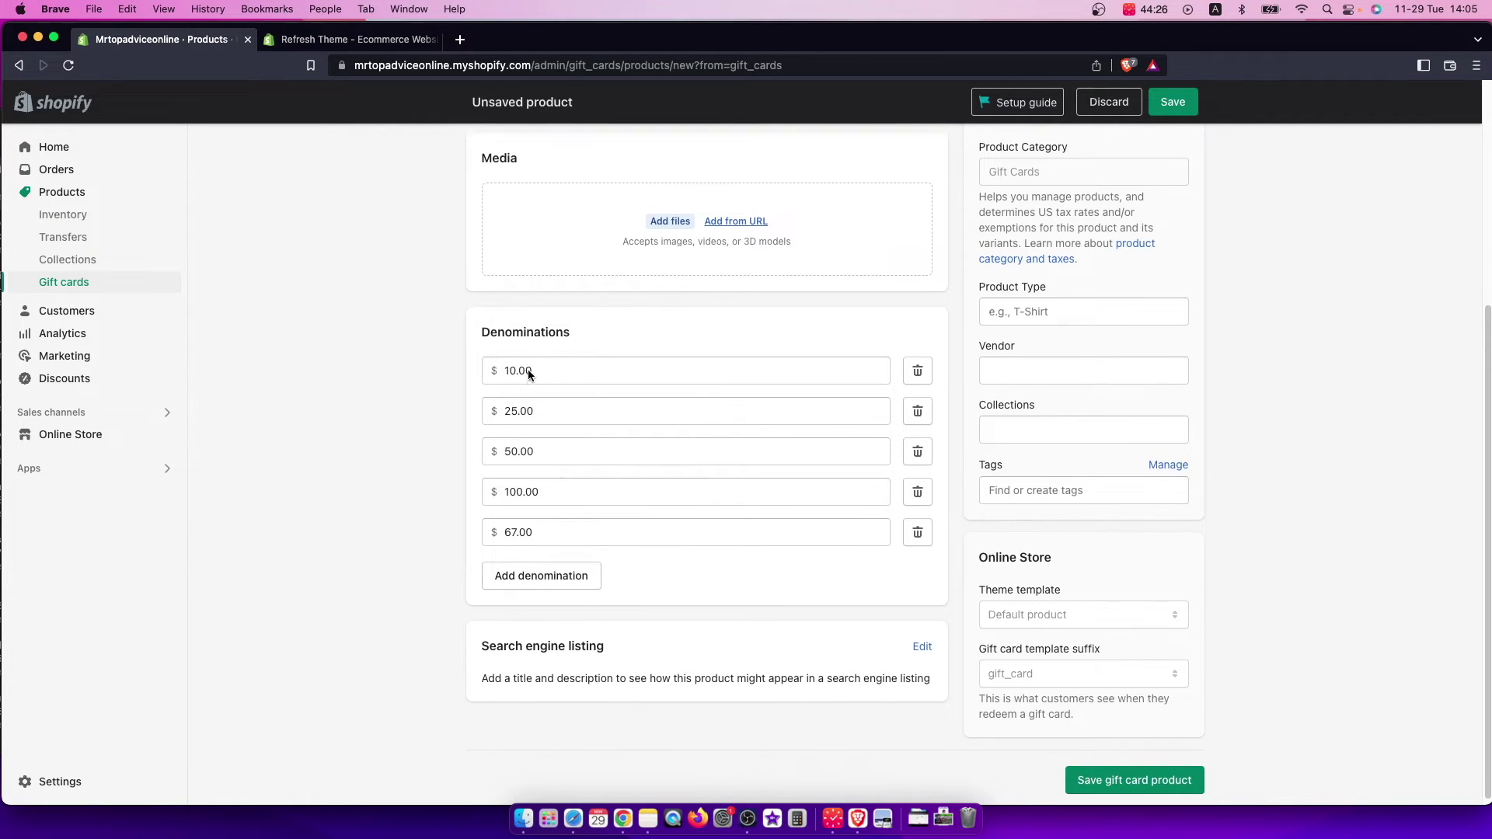
scroll(675, 384, up, 3)
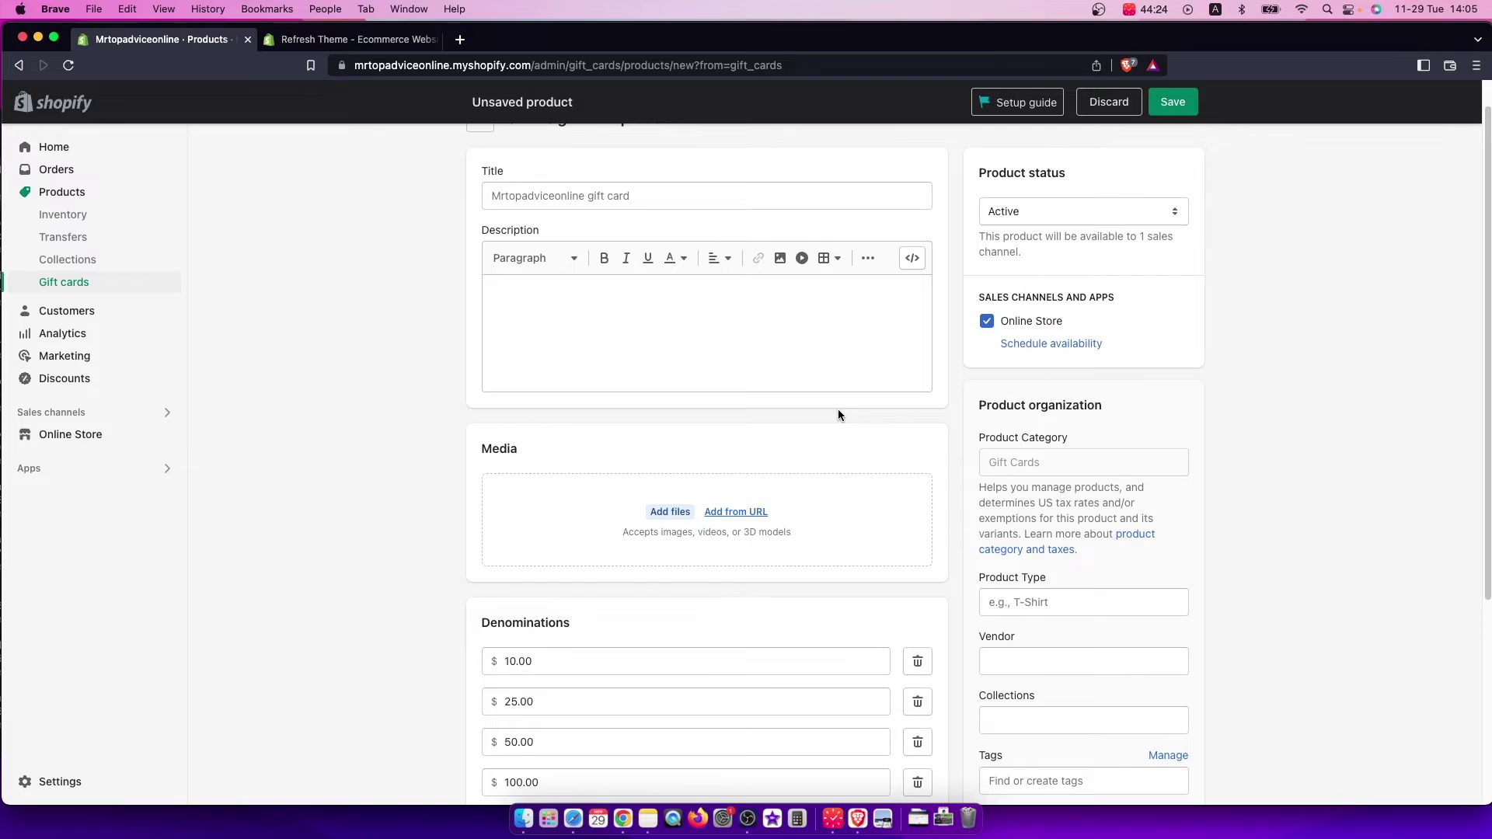
scroll(838, 409, up, 1)
click(1069, 249)
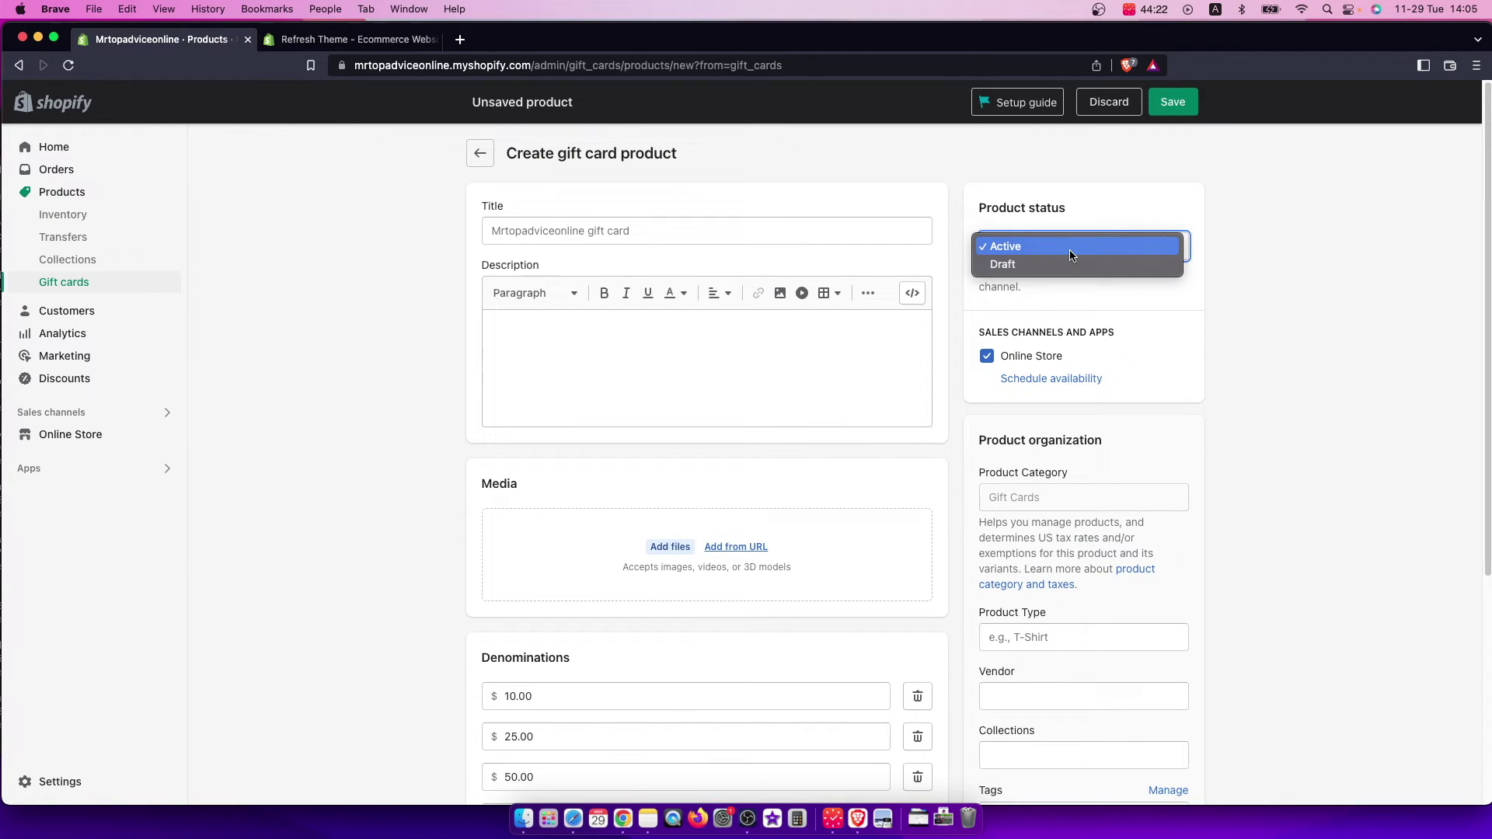
scroll(1201, 422, down, 3)
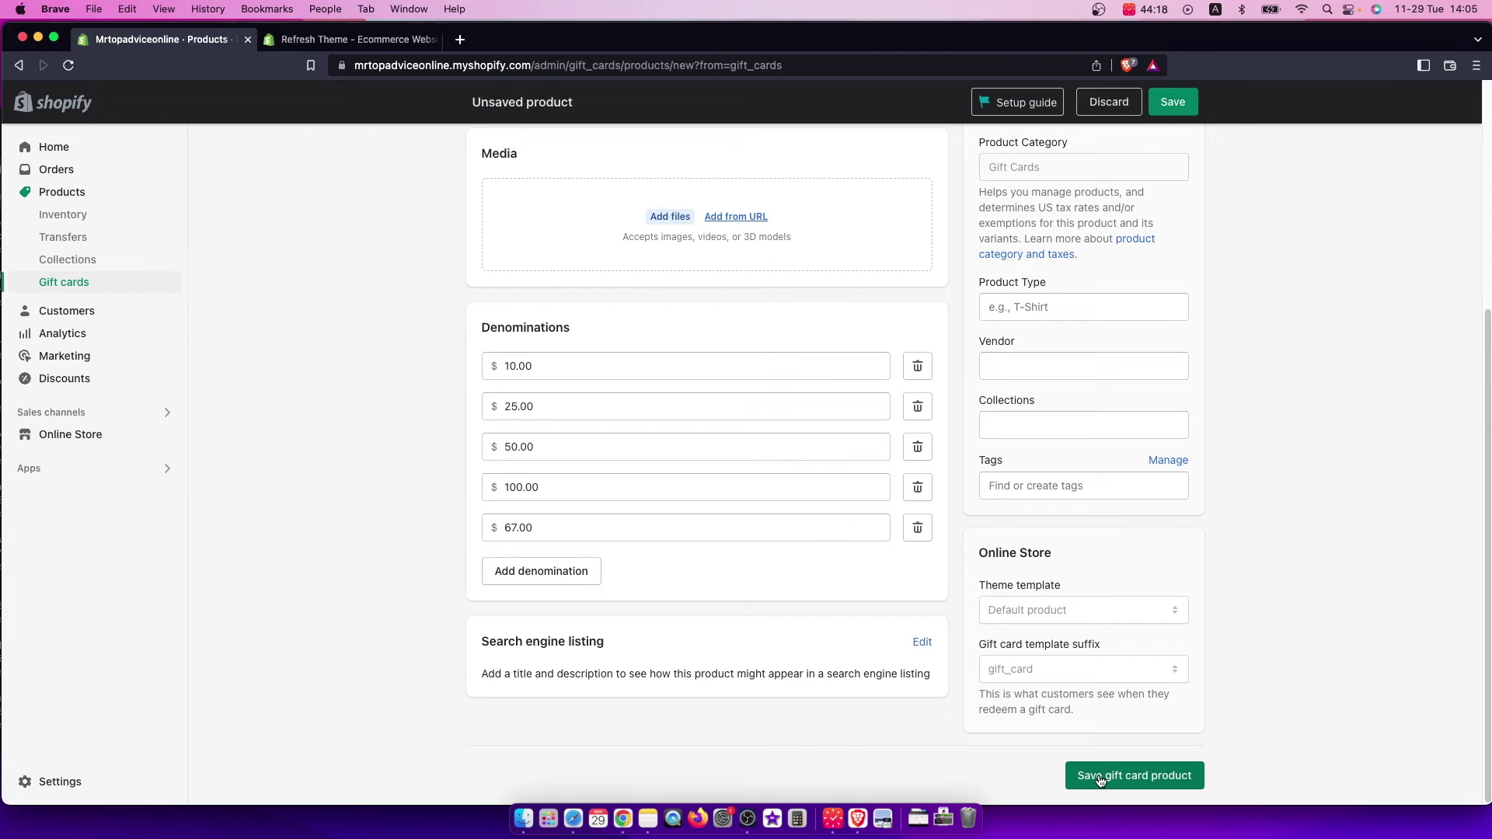
scroll(545, 444, up, 3)
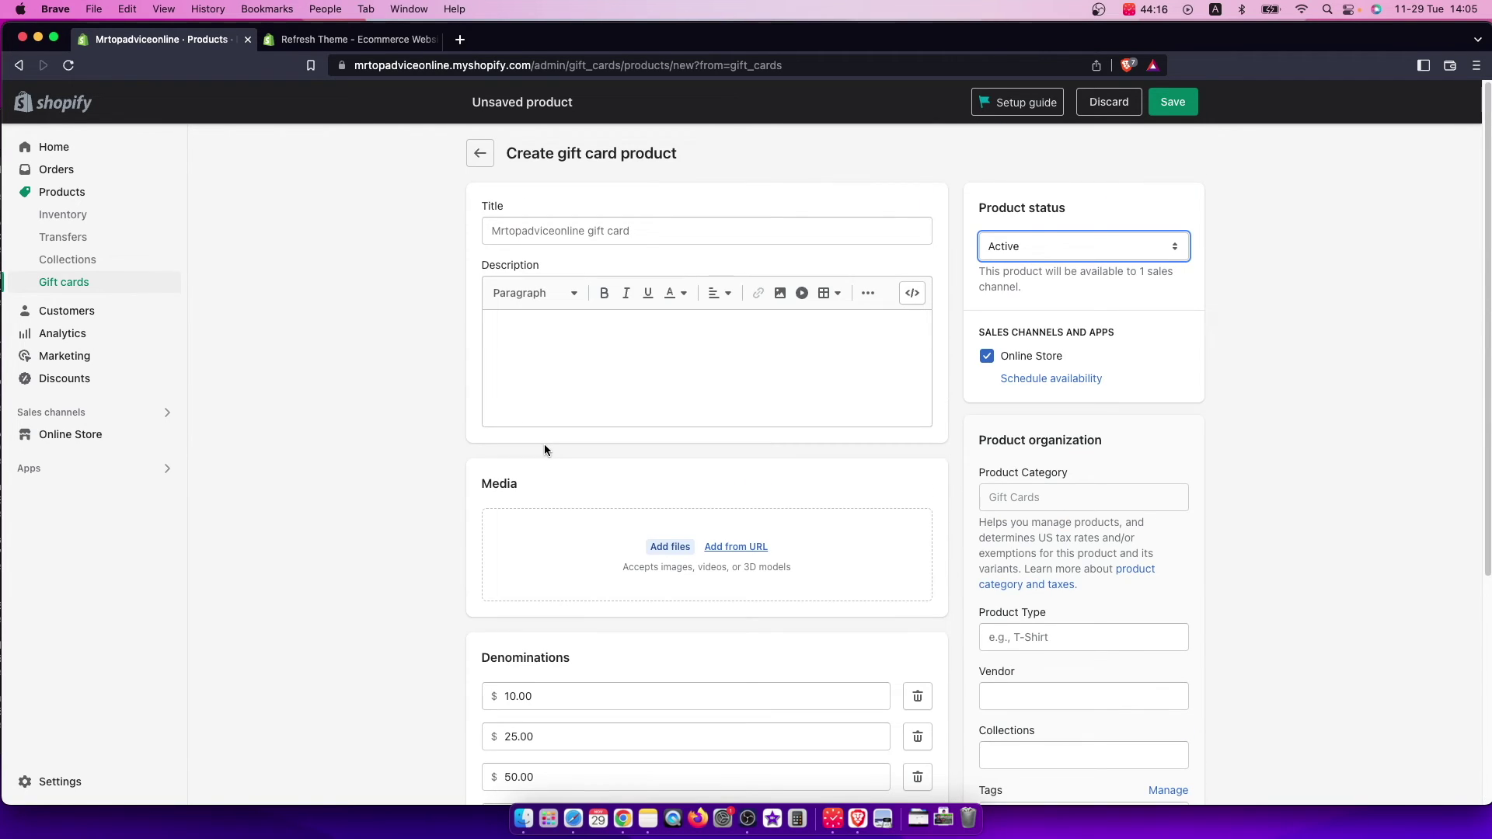